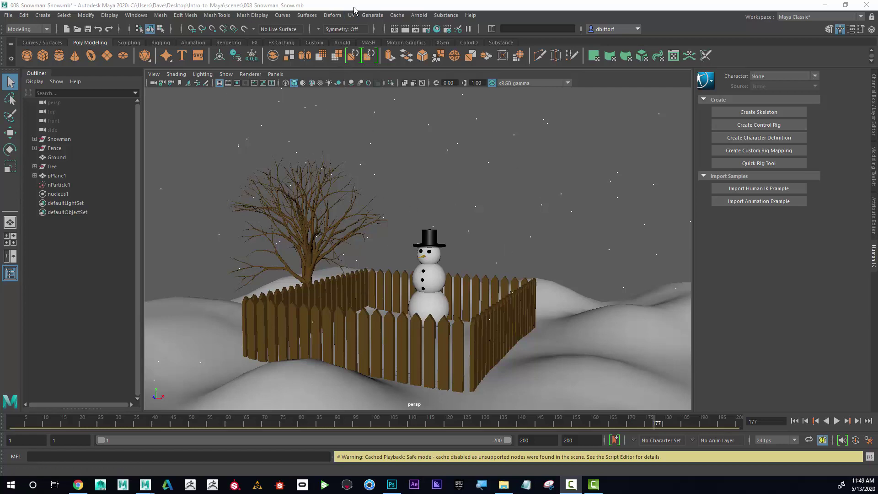
Step: Restore the maximized Maya window to windowed size so the desktop shows around it
left_click_drag(406, 4, 441, 17)
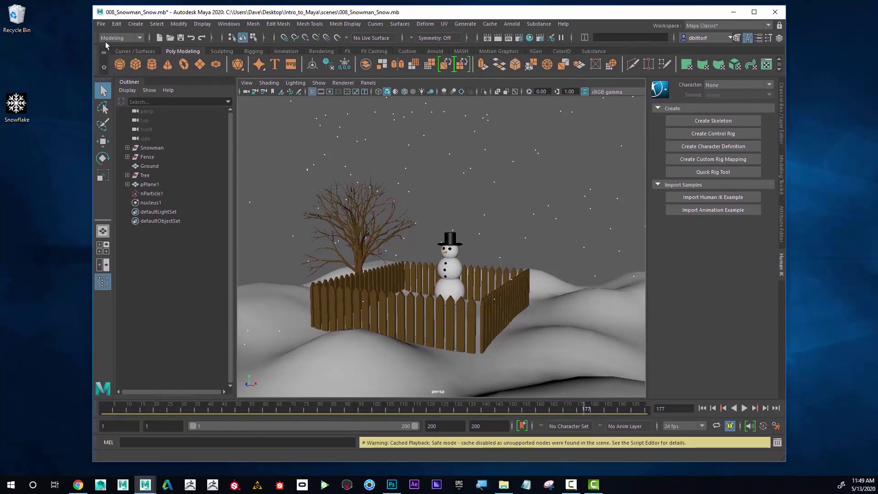
Step: In the Project Window, create a new project named Snowman on the Desktop and accept it
left_click(102, 25)
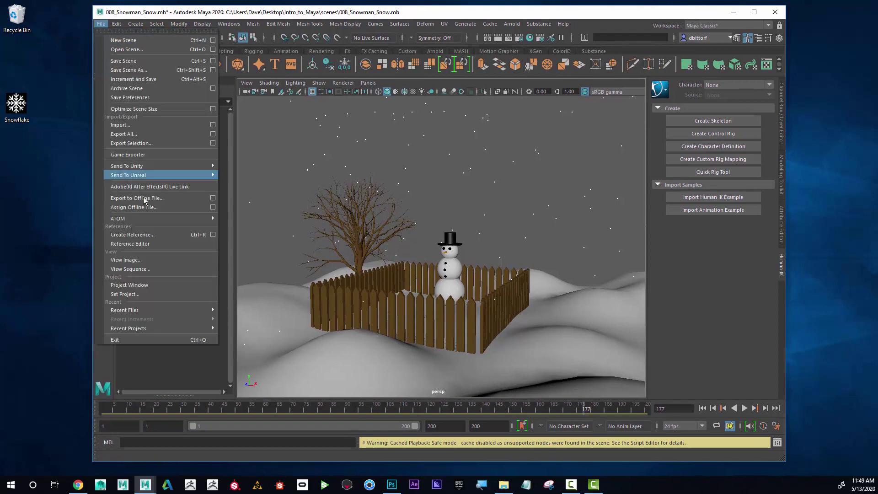
left_click(157, 286)
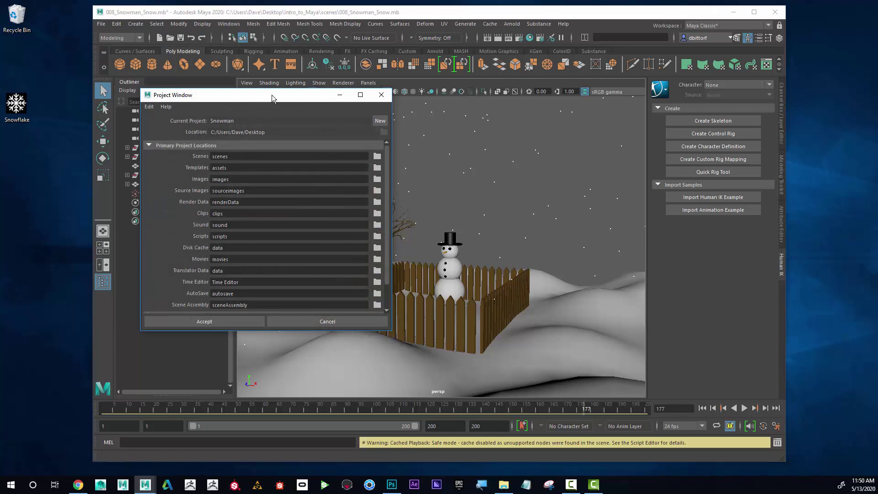
left_click_drag(284, 94, 321, 93)
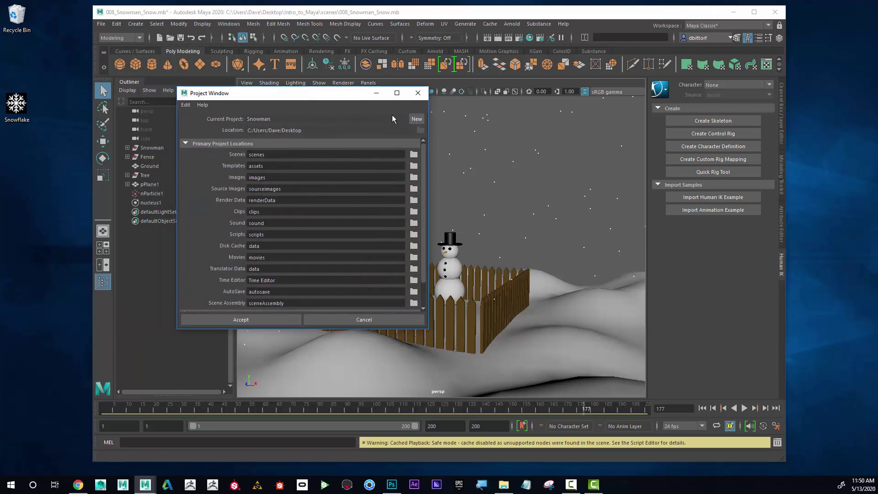
left_click(417, 119)
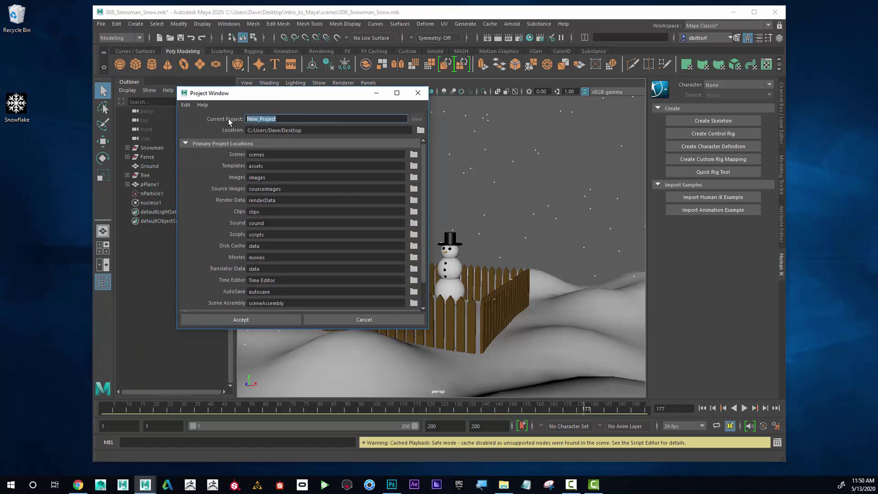
type("Snowman")
left_click(250, 320)
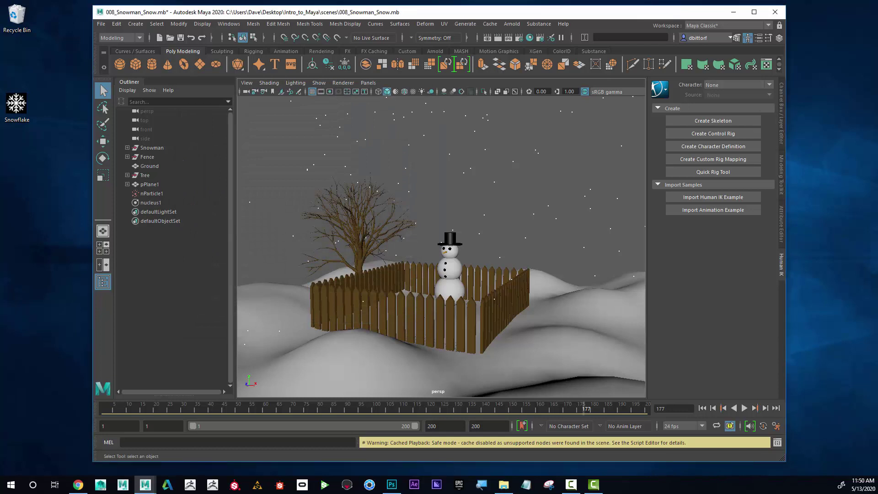
Step: Open the Snowman project folder from the desktop and select the Snowflake image
left_click_drag(877, 174, 24, 151)
double_click(23, 151)
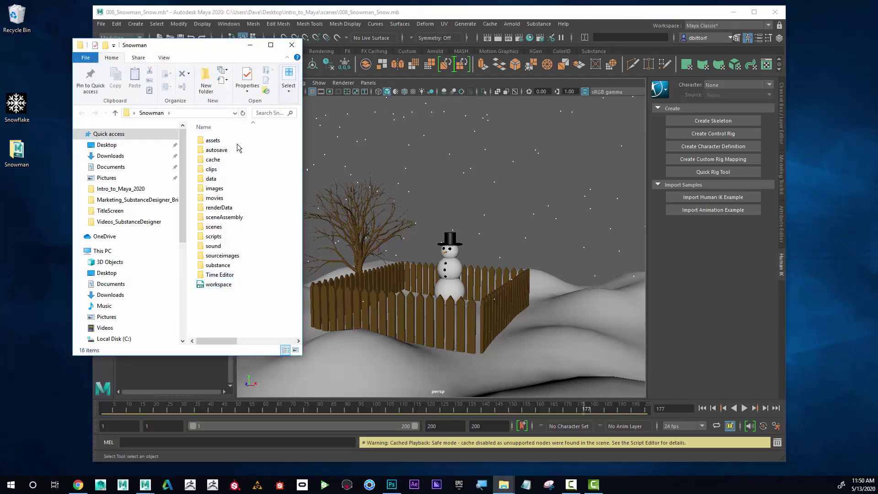
left_click_drag(218, 49, 206, 48)
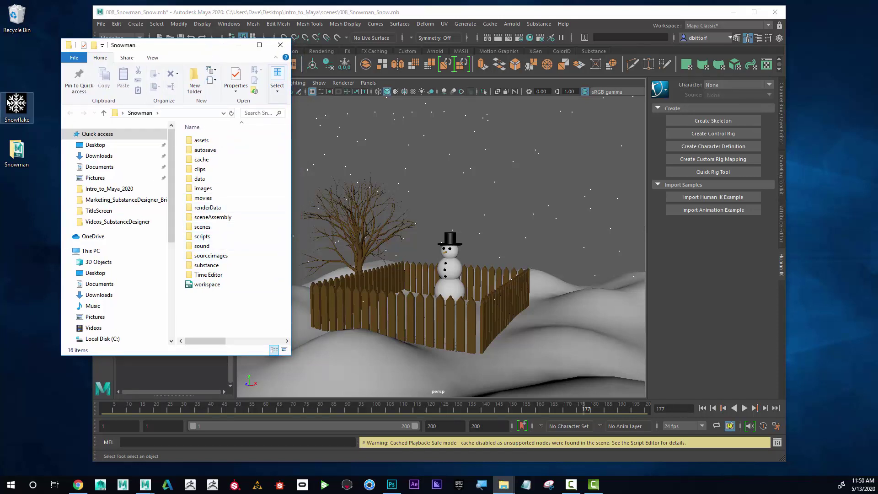
left_click(19, 110)
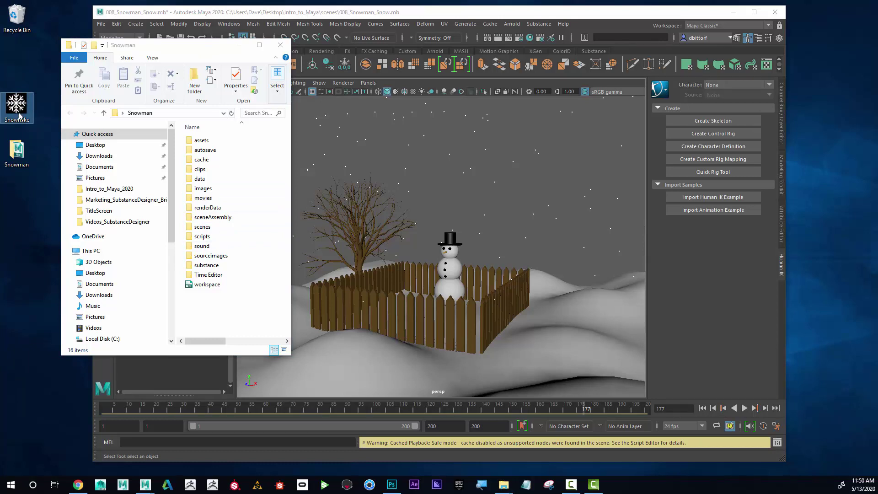
Step: Move the Snowflake image from the desktop into the sourceimages folder
double_click(208, 260)
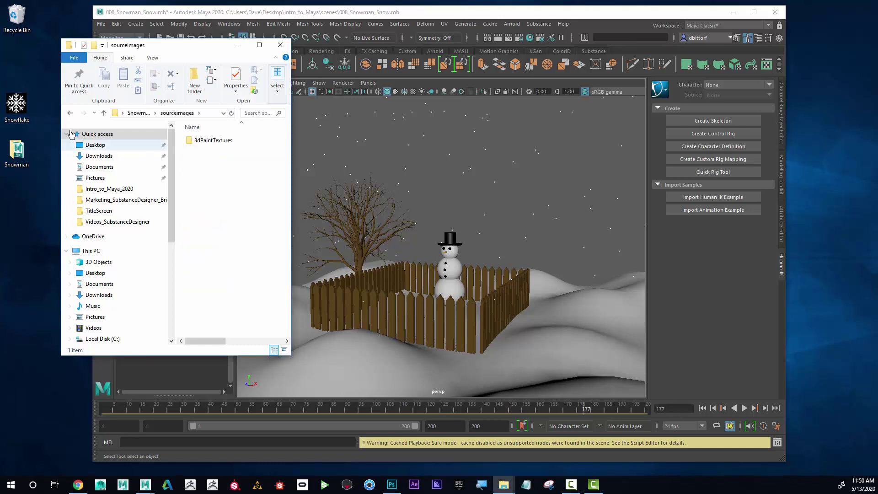
left_click_drag(16, 105, 209, 190)
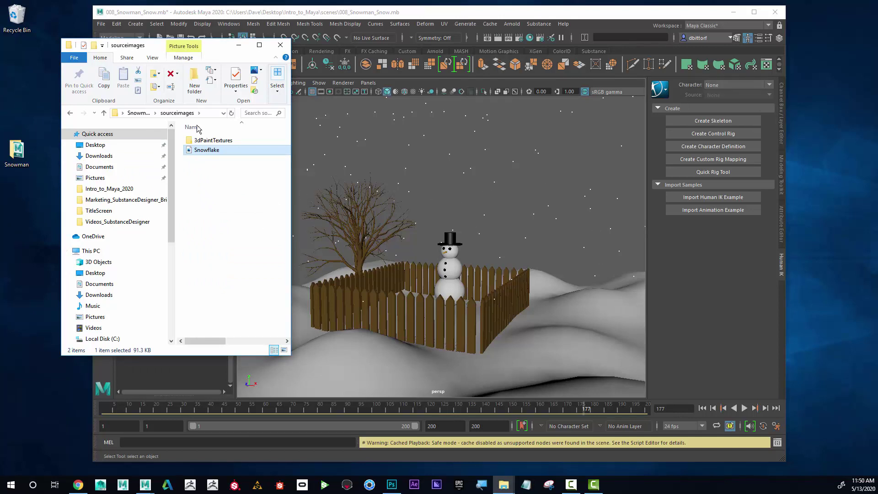
left_click(72, 113)
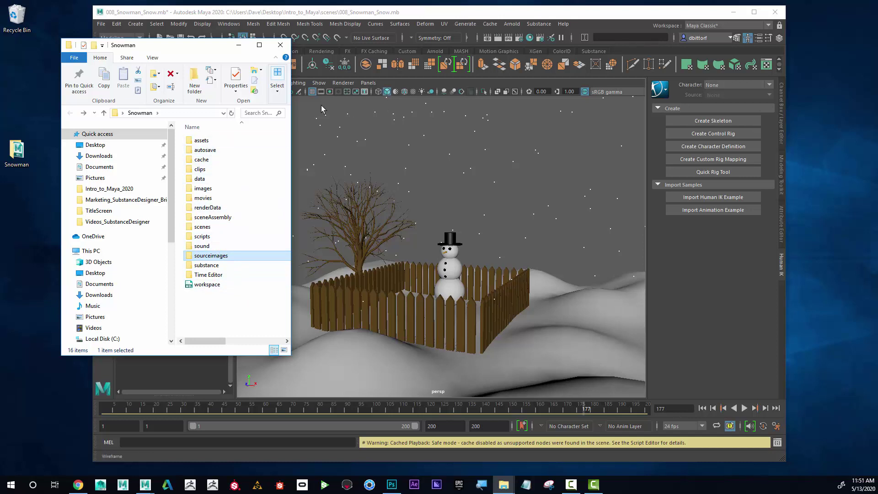
Step: Open the Snowman project's scenes folder
double_click(209, 227)
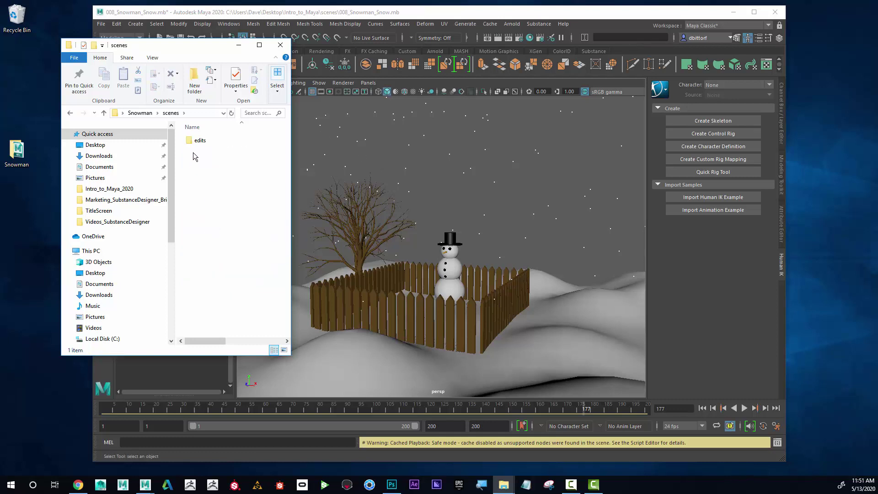
left_click(70, 115)
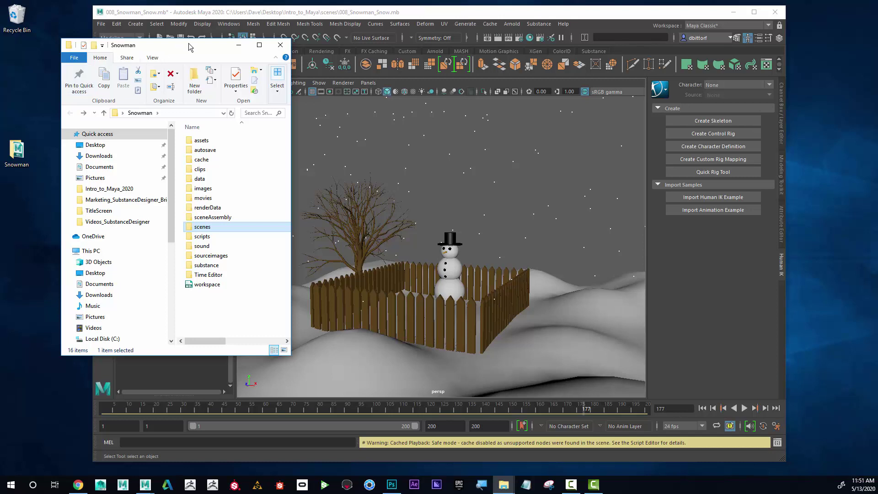
left_click_drag(190, 45, 181, 46)
double_click(193, 229)
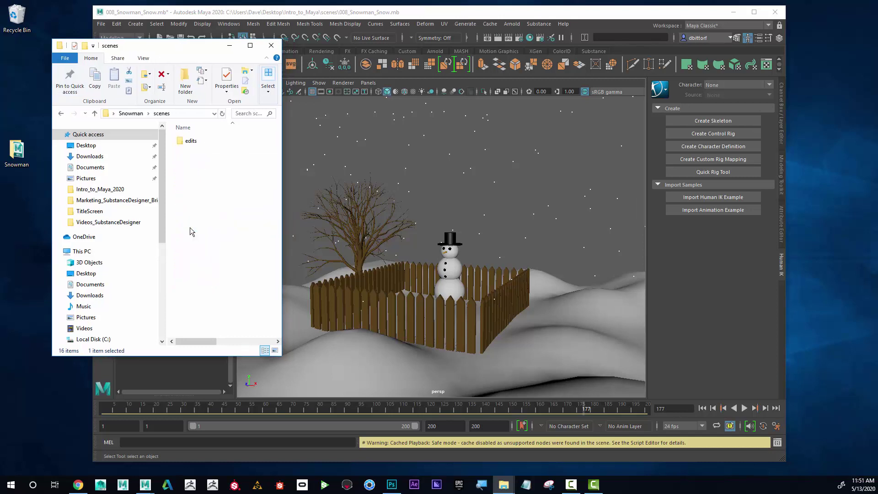
Step: Use Save Scene As to save the scene as Snowman_001.mb in the project's scenes folder
left_click(170, 14)
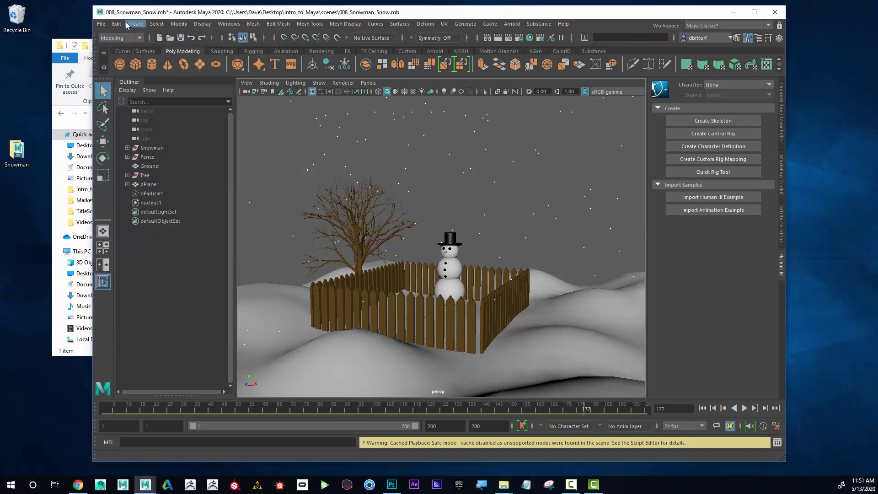
left_click(105, 26)
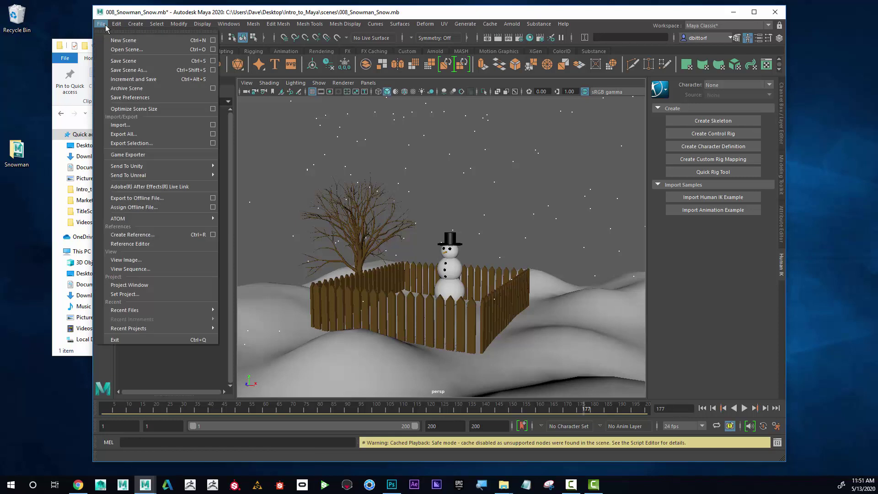
left_click(126, 72)
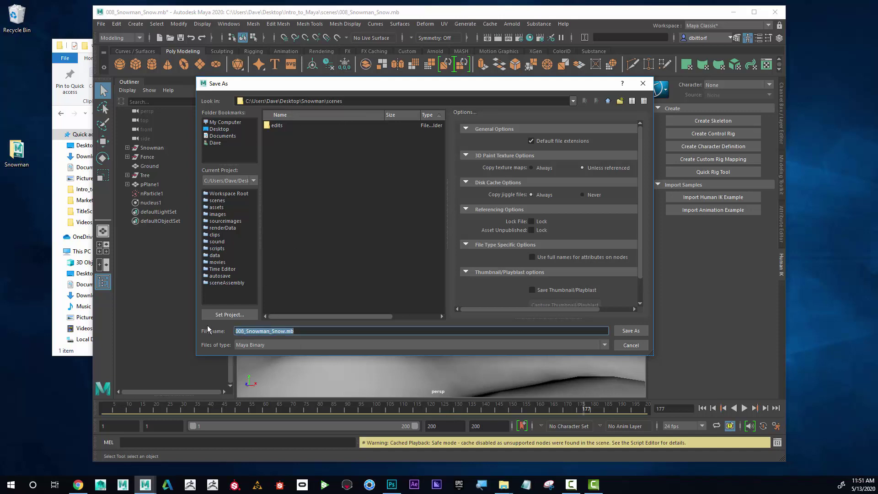
type("Snowman_001")
left_click(637, 331)
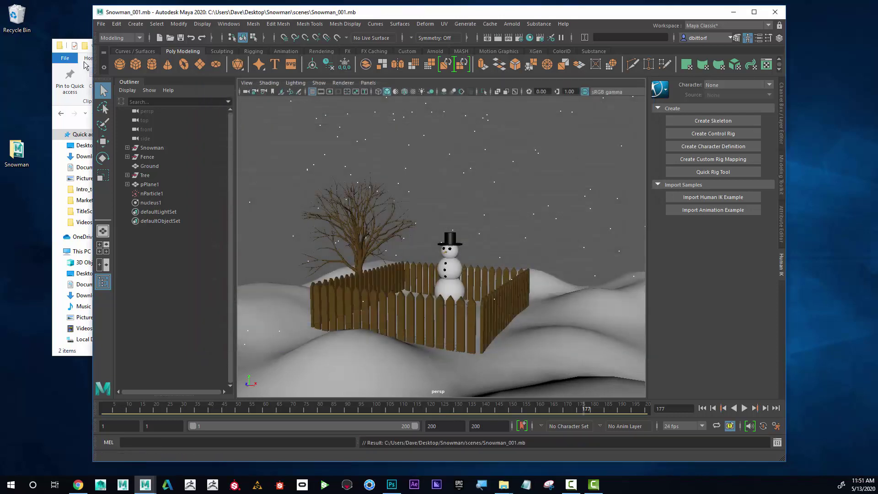
Step: Check the sourceimages folder and return to the Snowman project folder
left_click(56, 106)
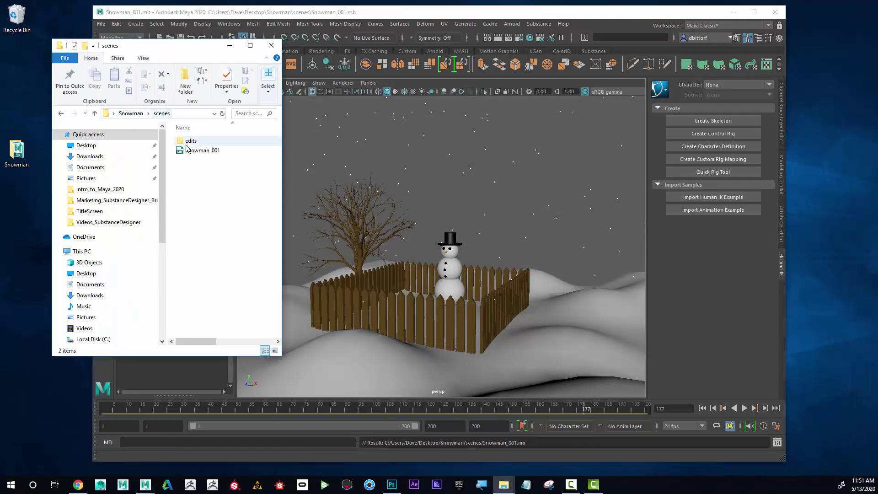
left_click(61, 113)
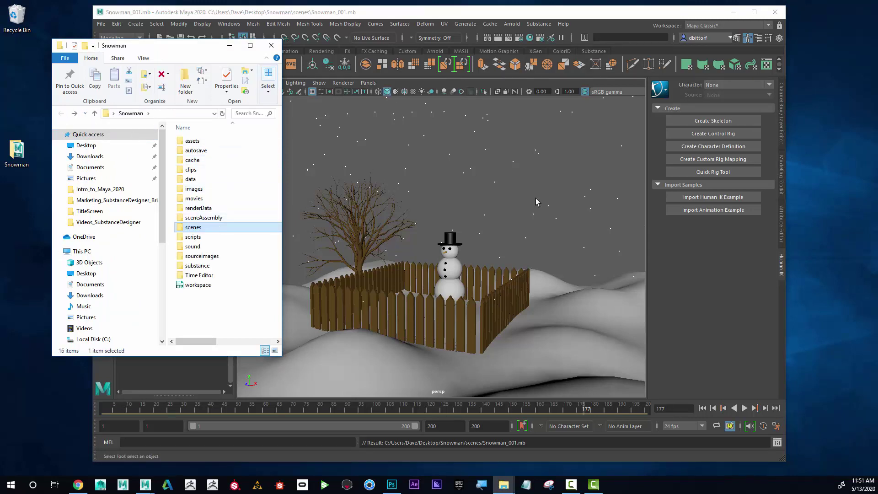
double_click(215, 257)
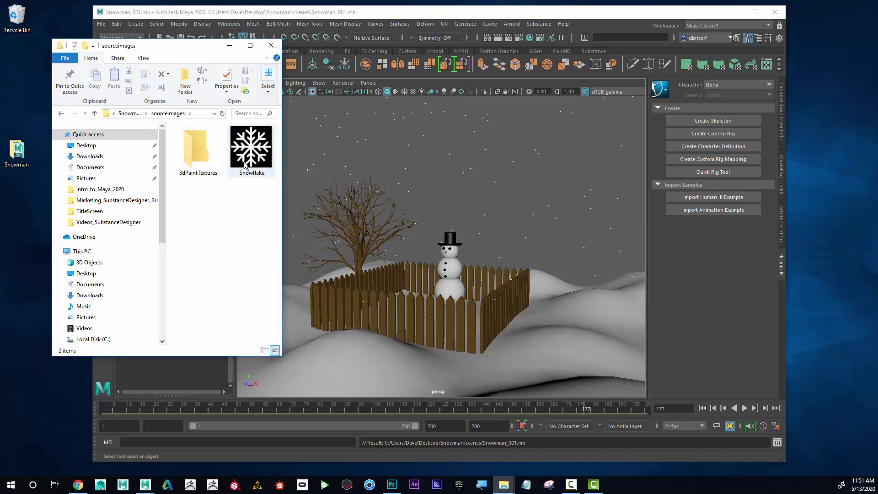
left_click(61, 113)
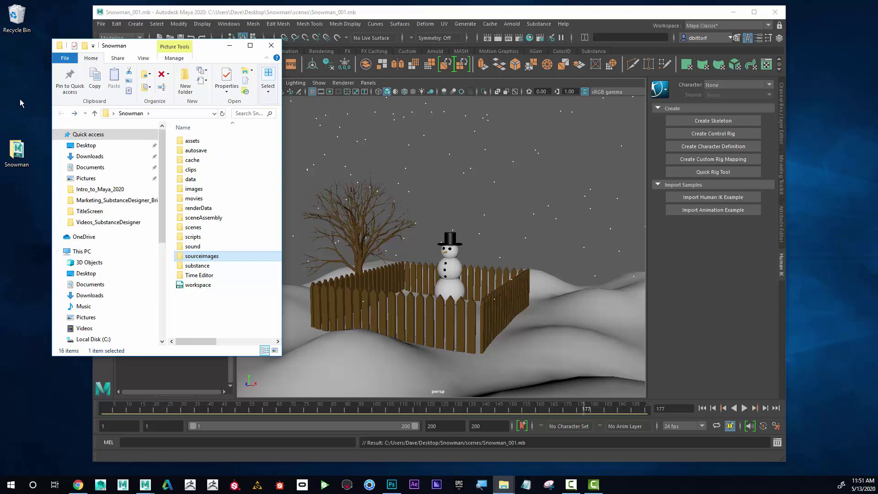
Step: Reopen the Snowman project folder from the desktop shortcut, then close the Explorer window
key("alt+Tab")
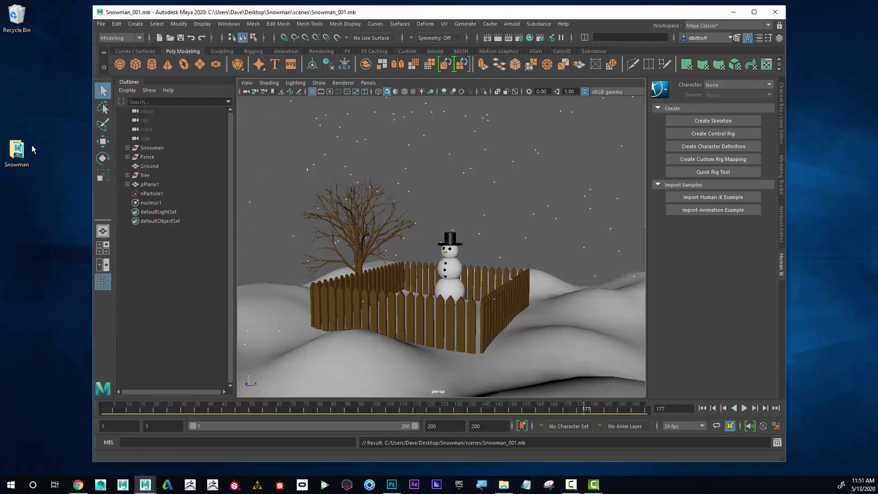
left_click(26, 151)
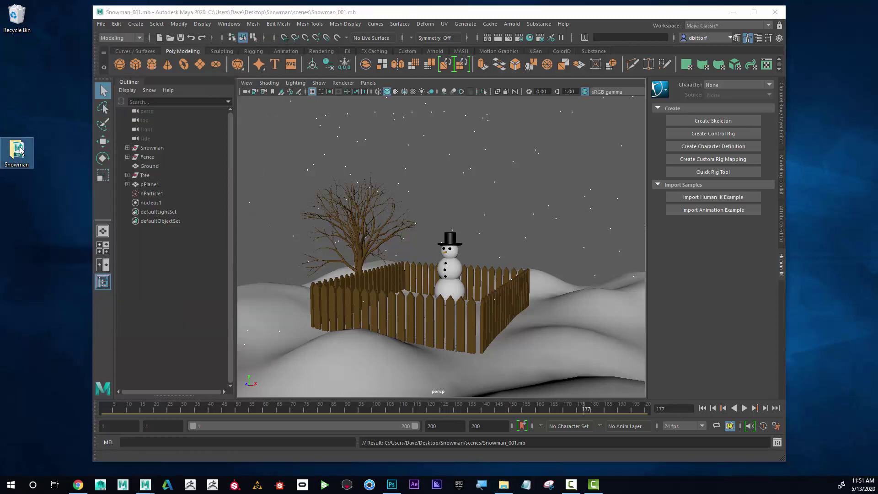
double_click(21, 150)
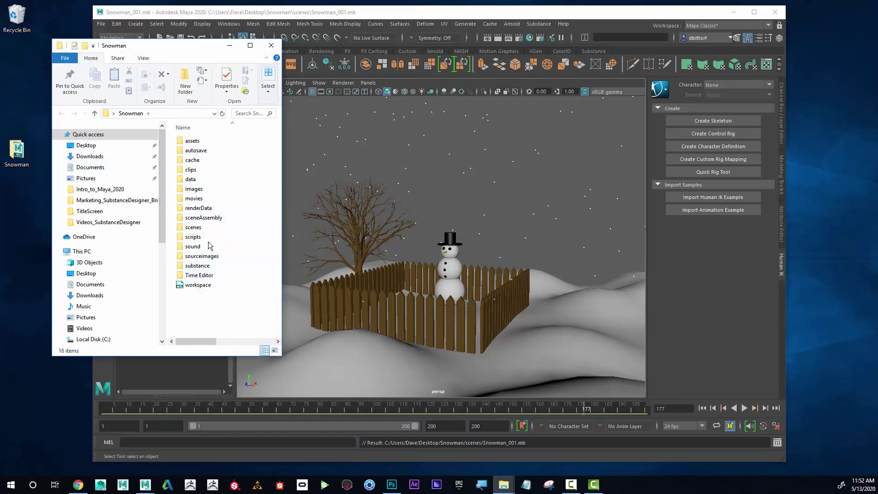
left_click(272, 45)
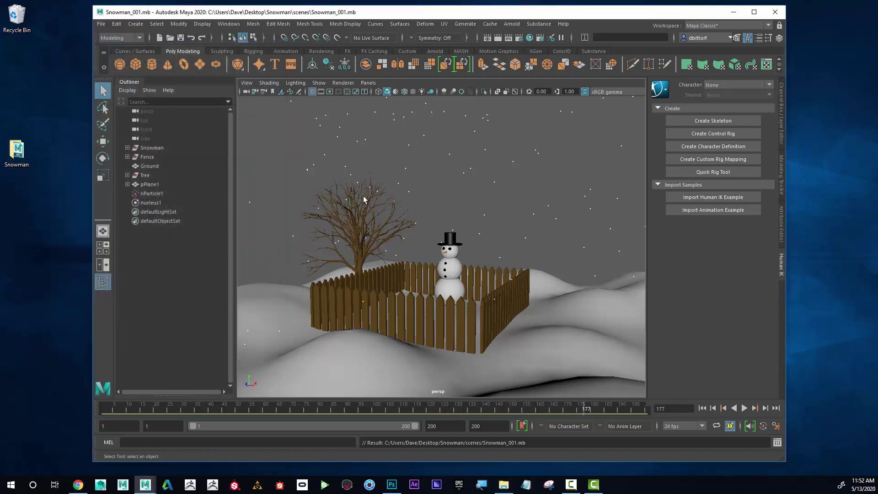
Step: Start a new empty untitled scene in place of the snowman scene
left_click(101, 26)
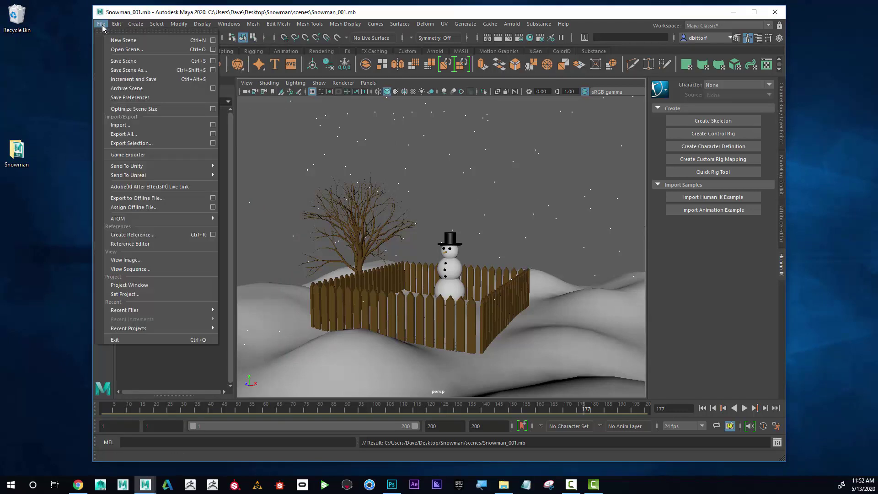
left_click(127, 42)
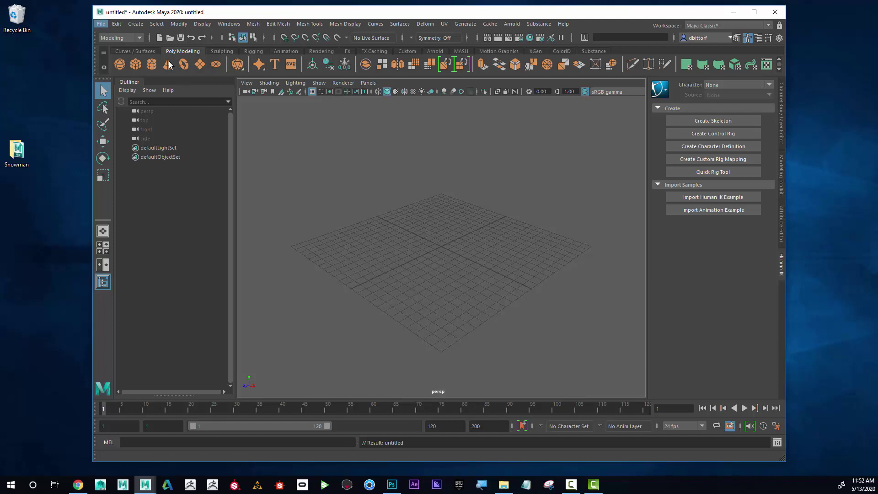
left_click_drag(620, 16, 628, 15)
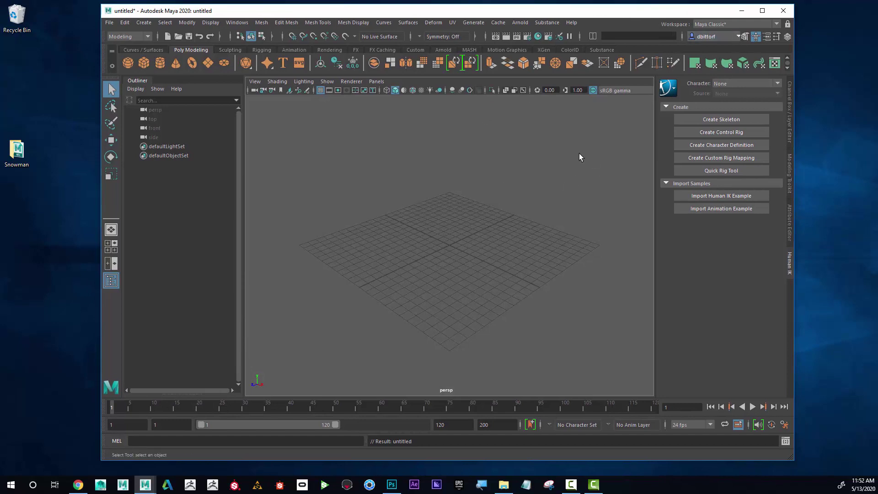
Step: Use Set Project to make the Desktop Snowman folder the current project
left_click(110, 25)
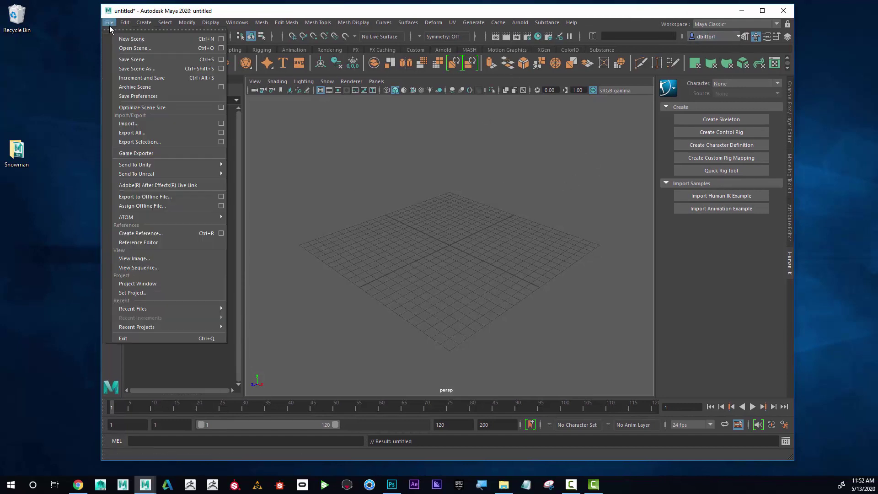
left_click(147, 293)
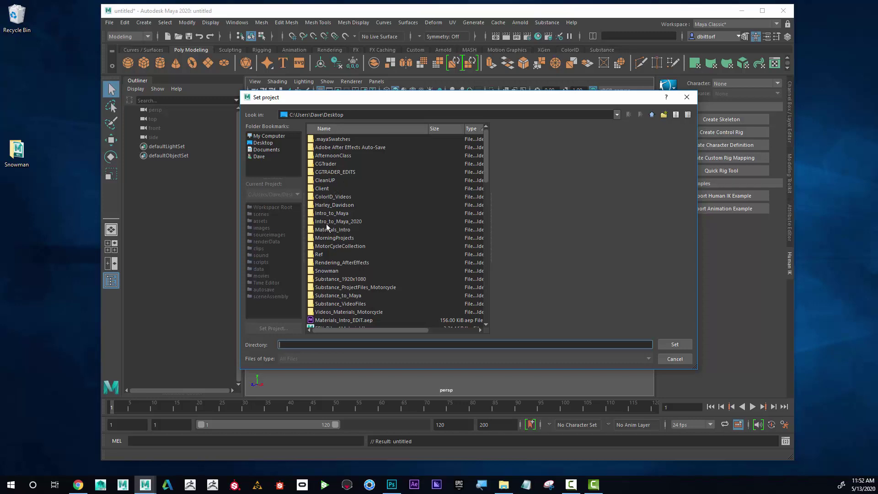
left_click(323, 271)
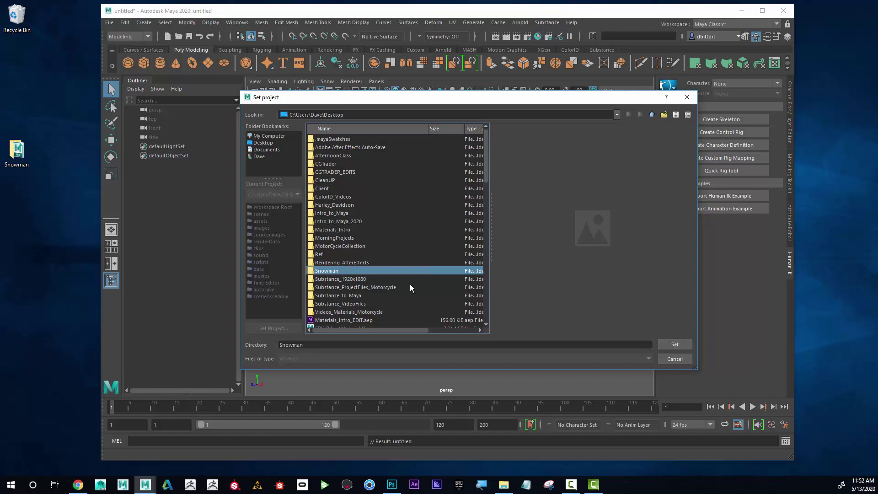
double_click(349, 272)
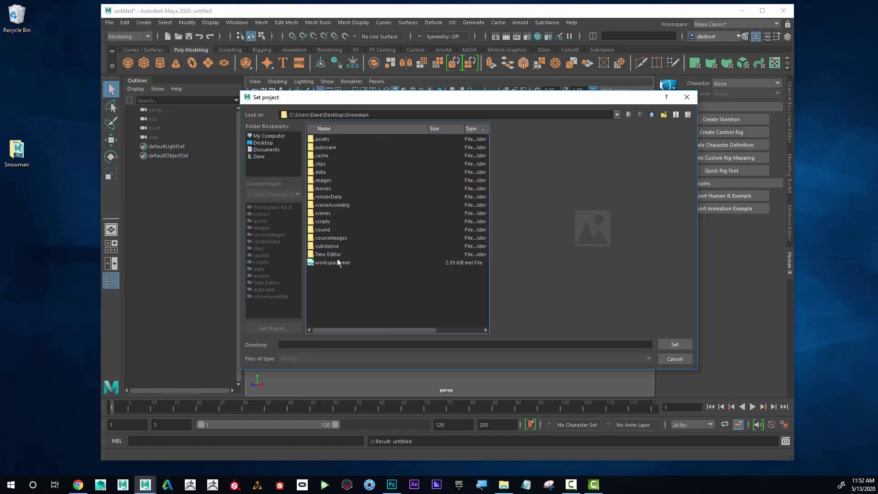
left_click(674, 345)
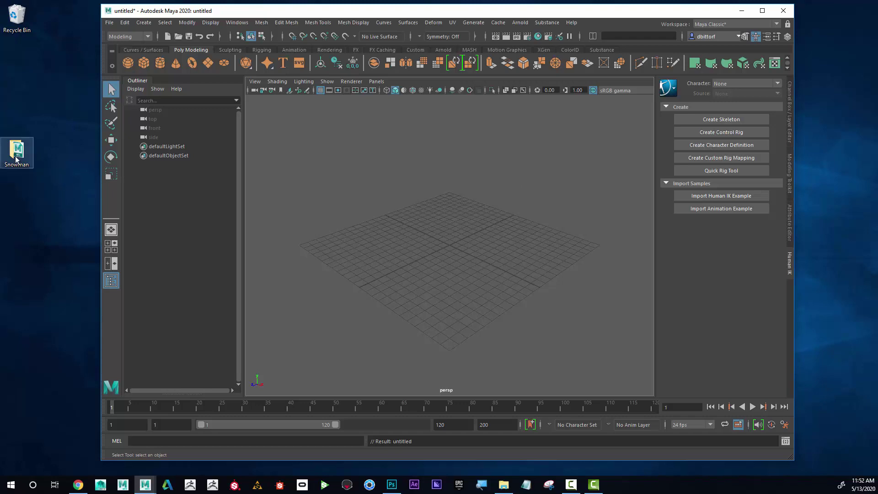
Step: Open Snowman_001.mb from the scenes folder, choosing Don't Save for the untitled scene
left_click(109, 23)
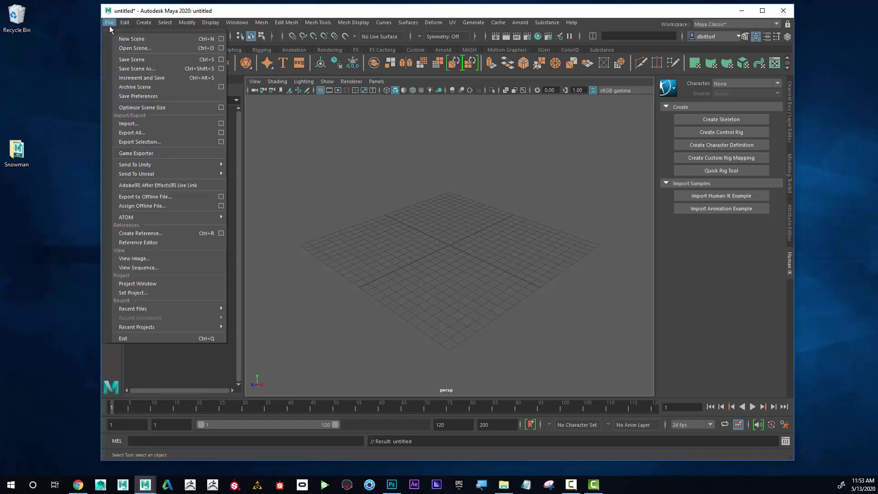
left_click(862, 141)
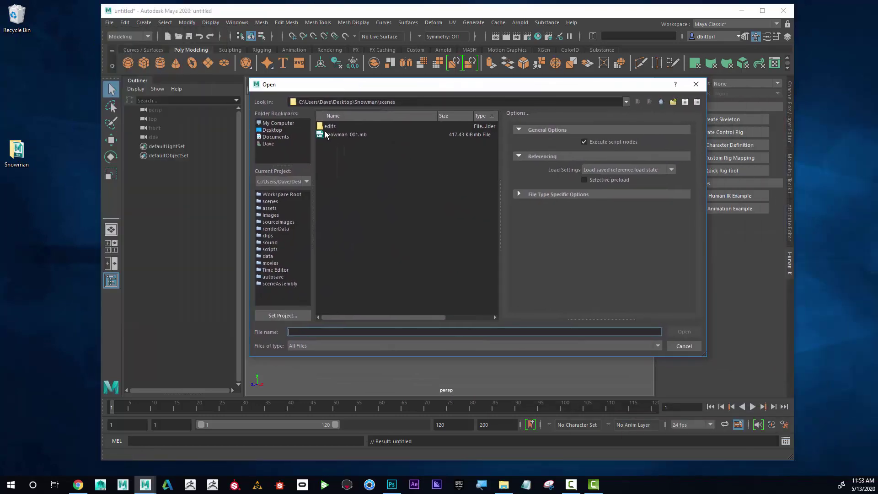
left_click(344, 135)
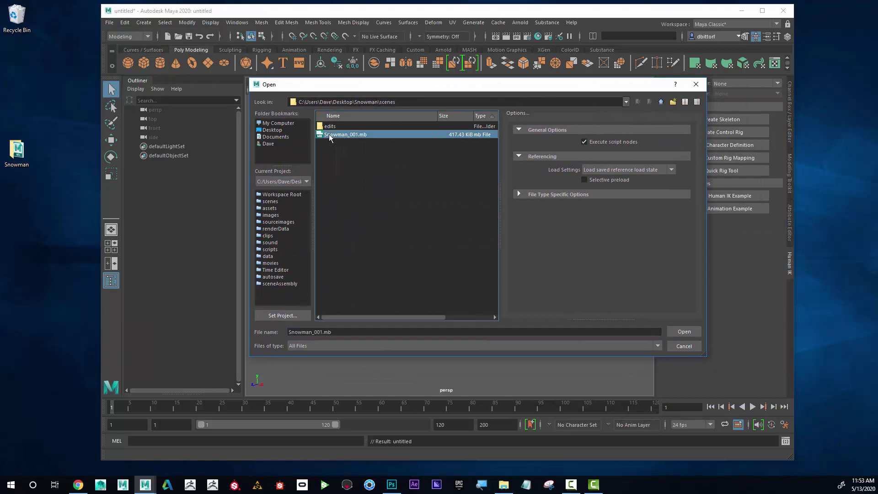
left_click(698, 334)
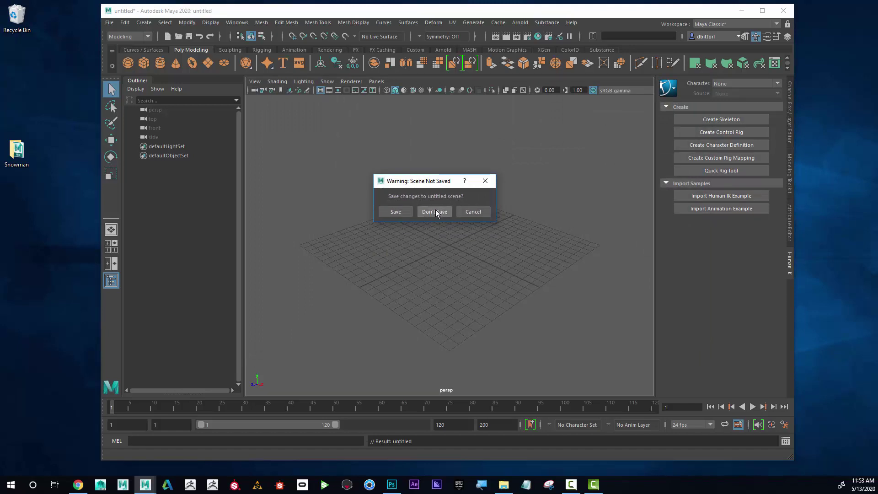
mouse_move(440, 180)
left_mouse_down()
mouse_move(488, 241)
mouse_move(492, 264)
mouse_move(449, 193)
left_mouse_up()
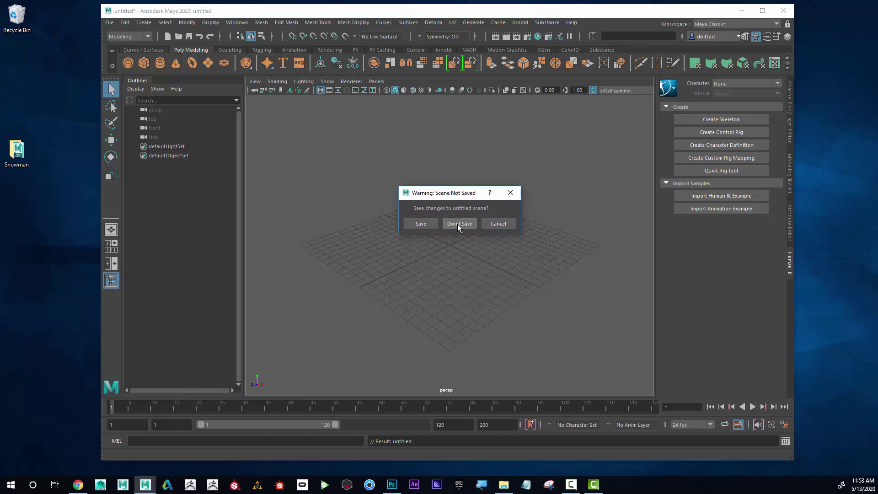
left_click(457, 224)
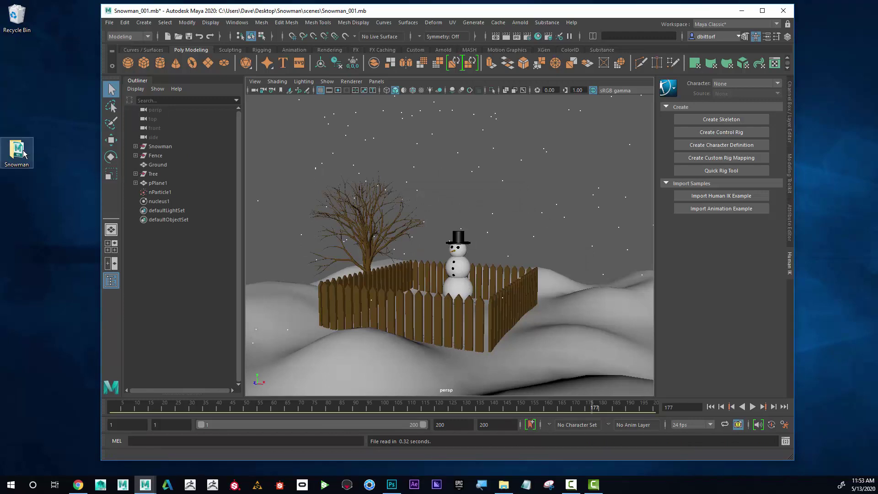
Step: Open the File menu to view its Save Scene As and project entries
left_click(110, 23)
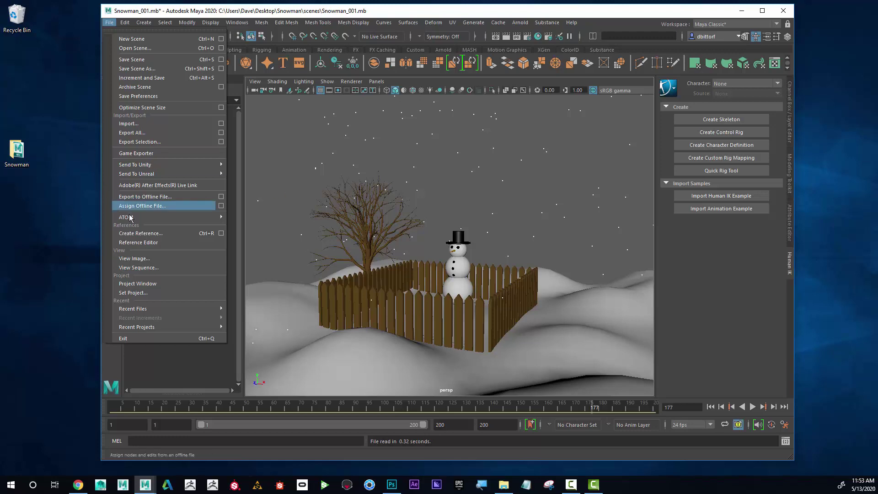
Step: Check that the Snowman folder's sourceimages holds the Snowflake image, then close File Explorer
left_click(66, 173)
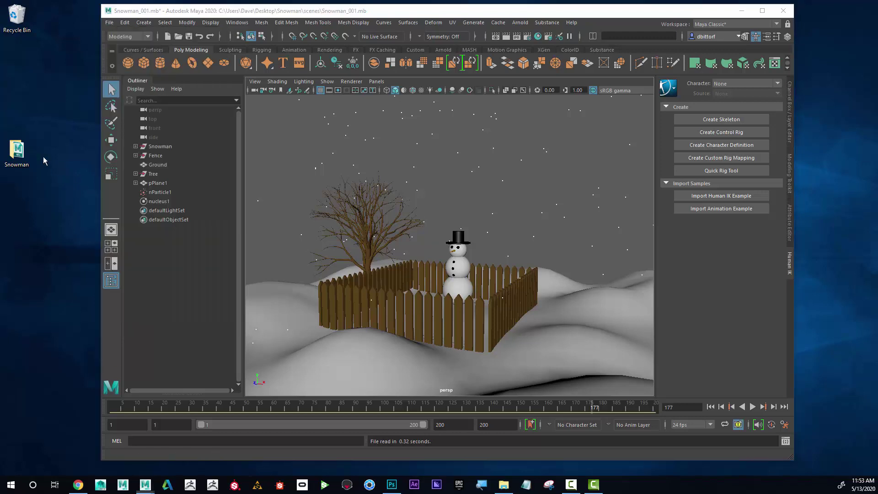
double_click(19, 154)
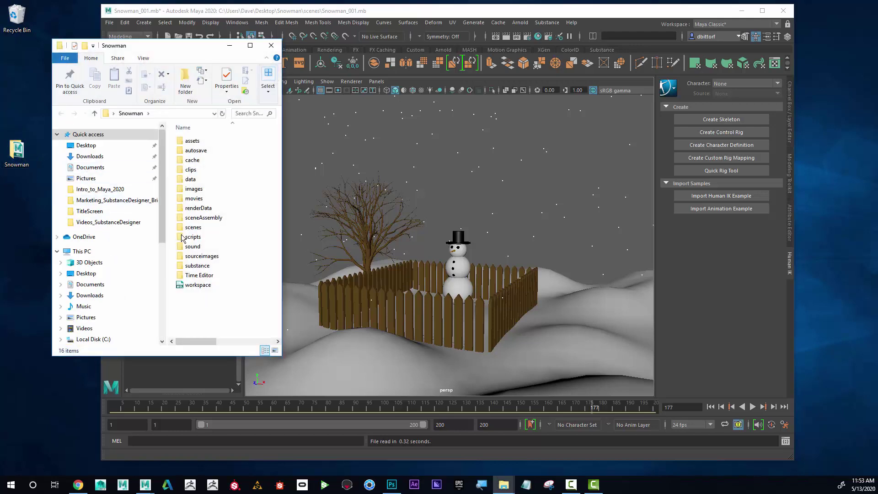
double_click(200, 257)
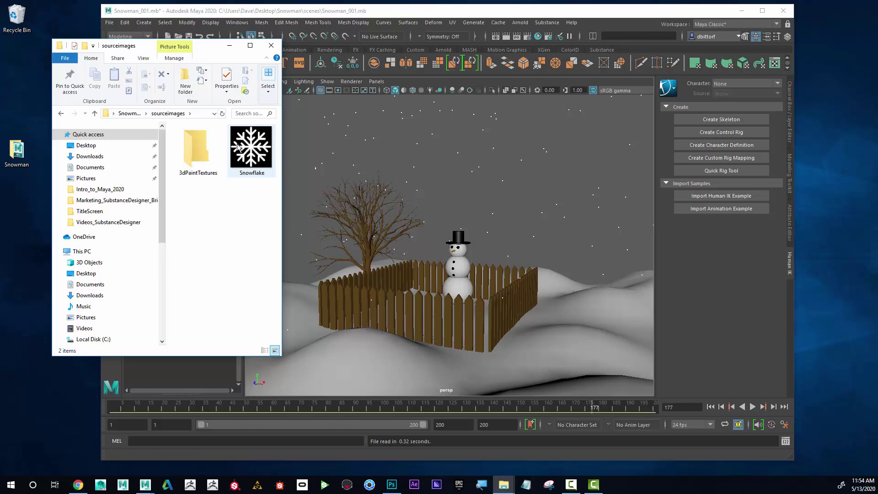
left_click(61, 113)
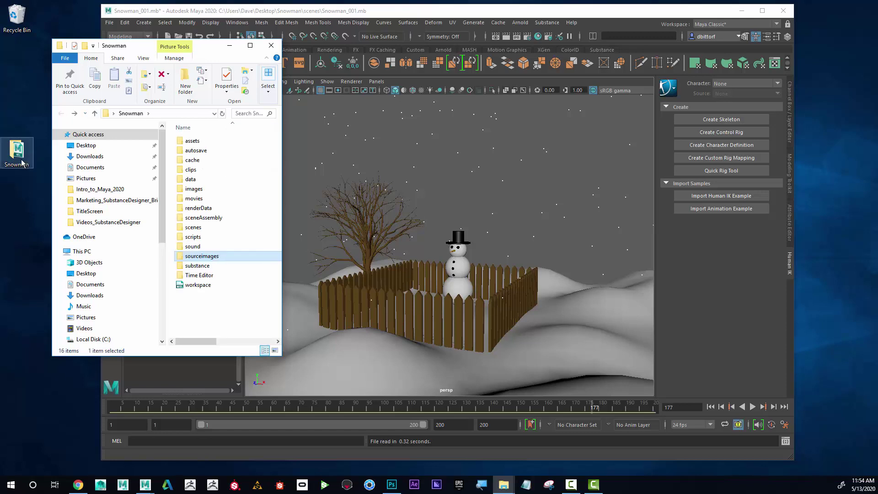
left_click(271, 45)
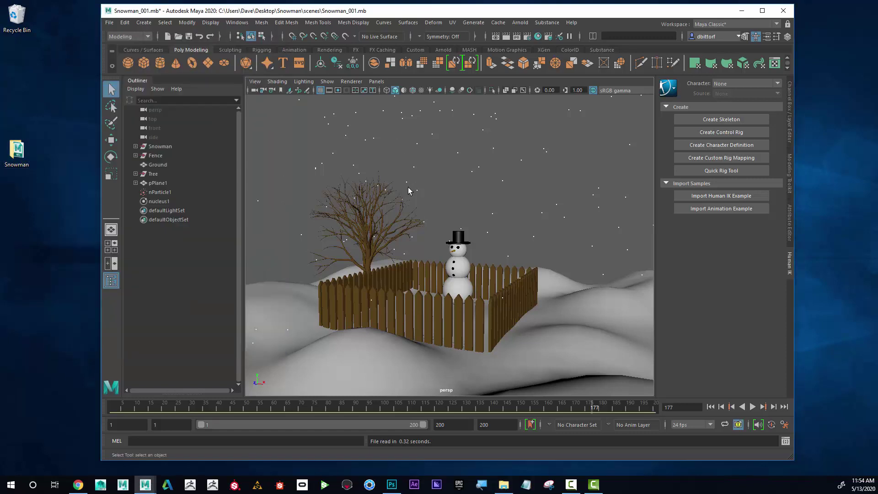